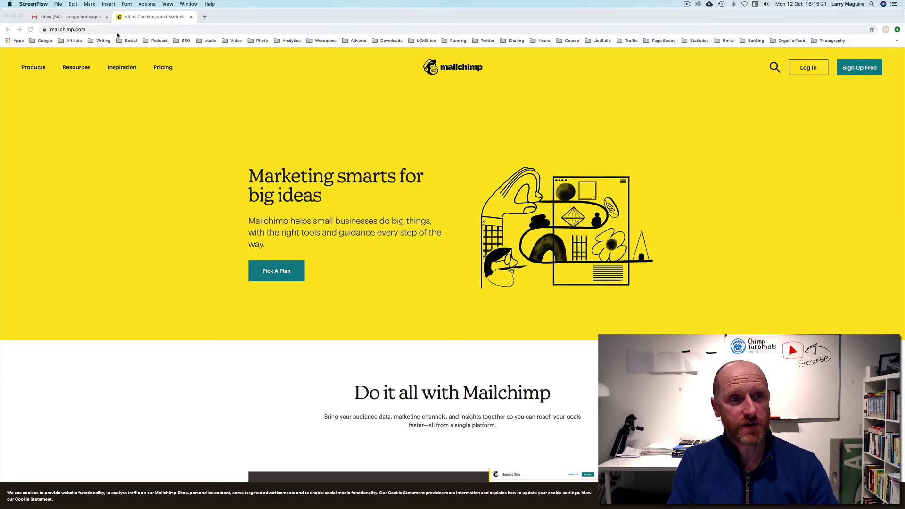
Bring the Chrome window with the Mailchimp homepage into focus
{"action": "left_click", "coordinate": [97, 29]}
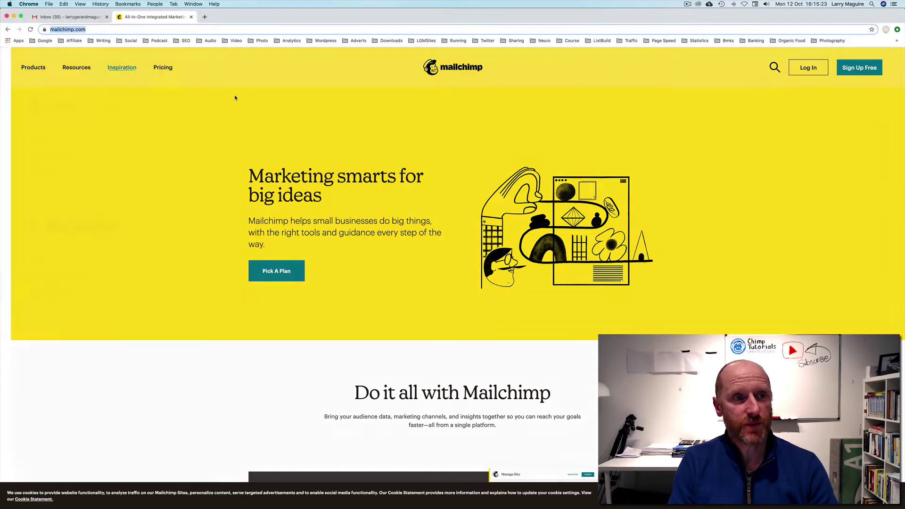
Fill in email, username and password on the sign-up form and submit it
{"action": "left_click", "coordinate": [853, 68]}
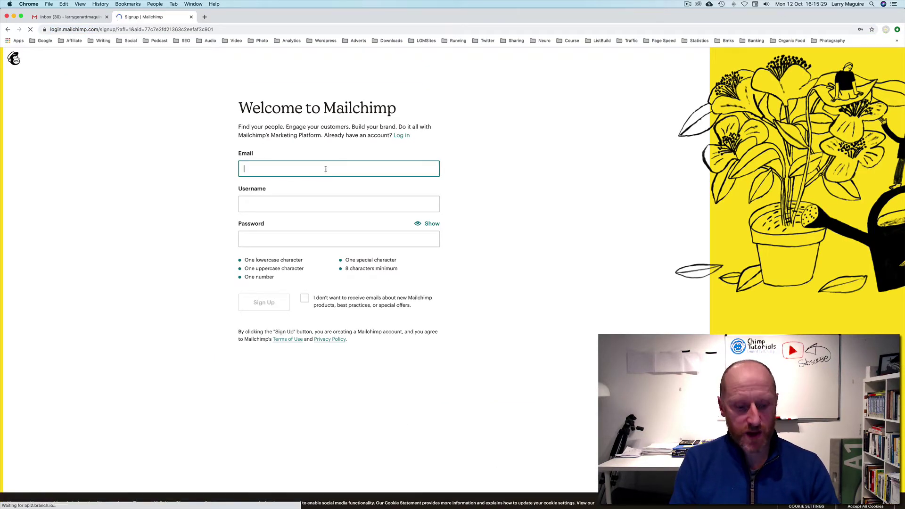
{"action": "left_click", "coordinate": [265, 207]}
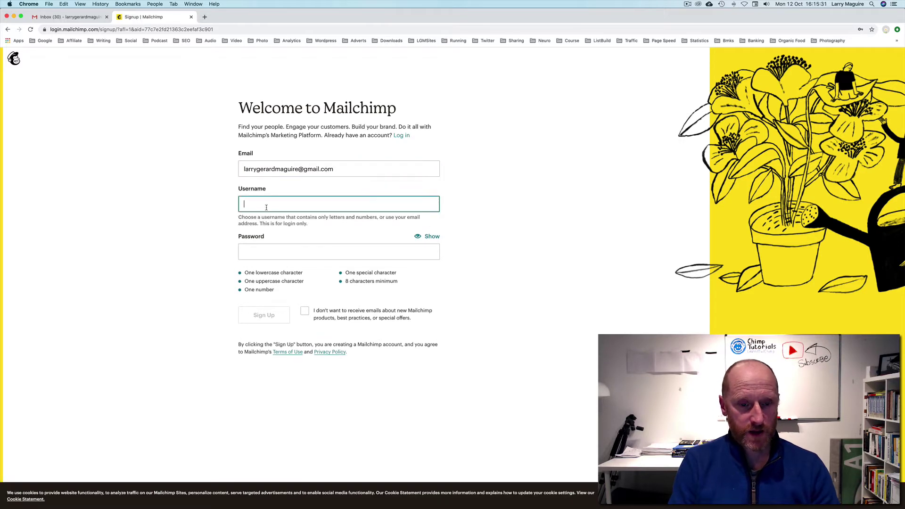
{"action": "type", "text": "arry"}
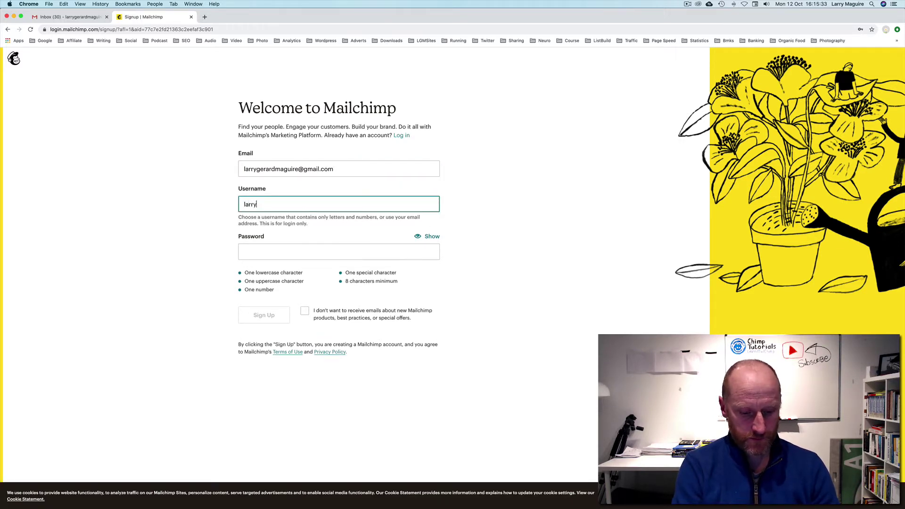
{"action": "type", "text": "gerar"}
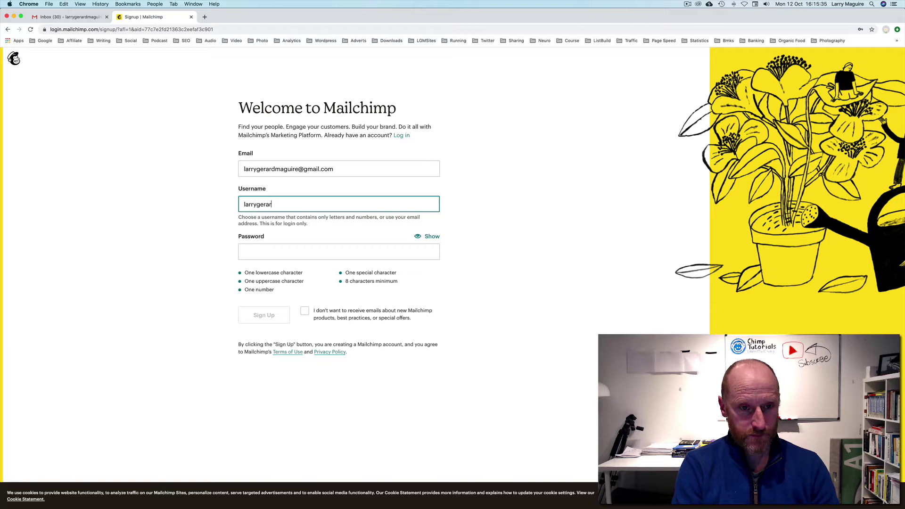
{"action": "type", "text": "d"}
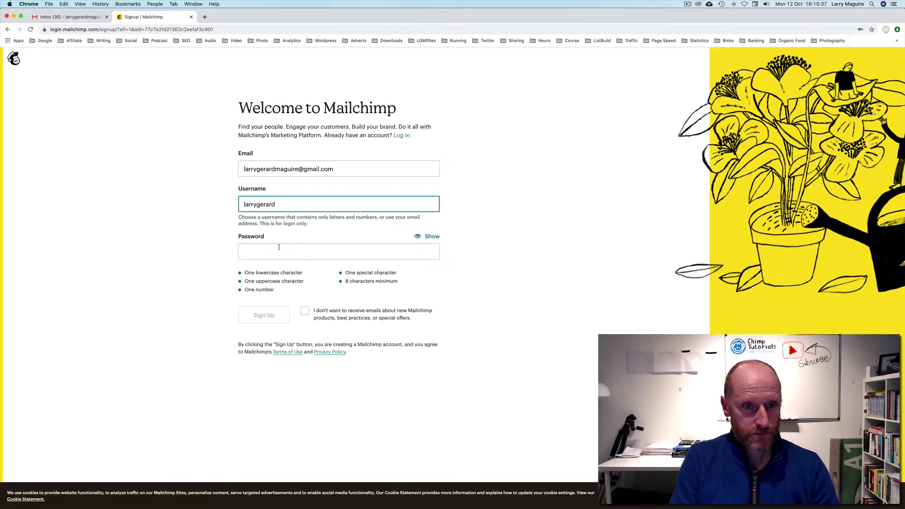
{"action": "left_click", "coordinate": [274, 253]}
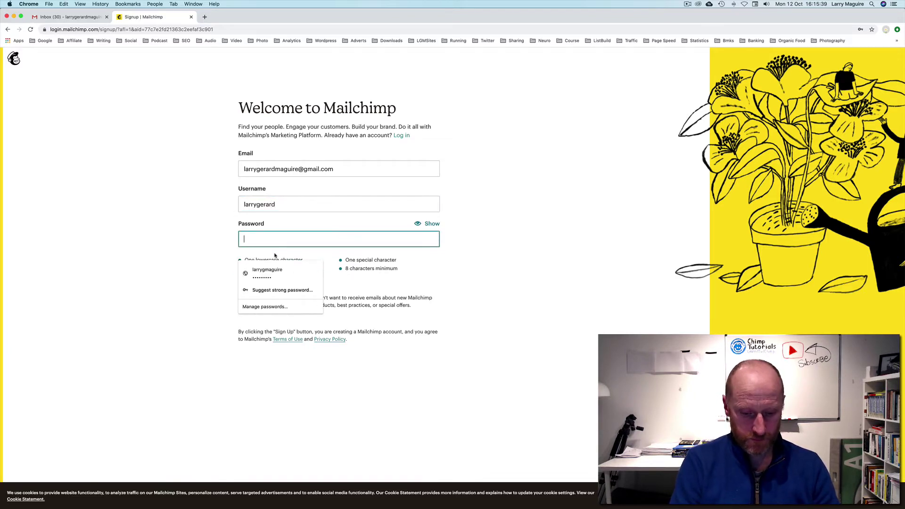
{"action": "type", "text": "••"}
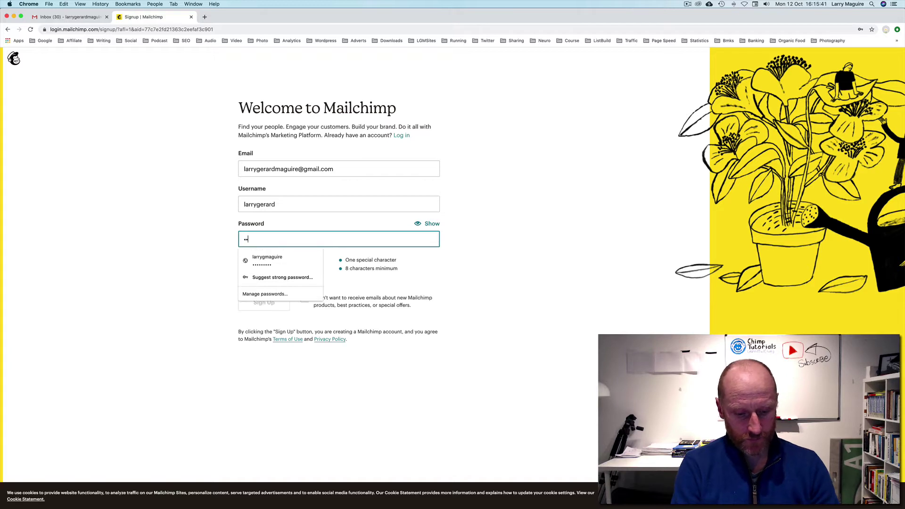
{"action": "type", "text": "••"}
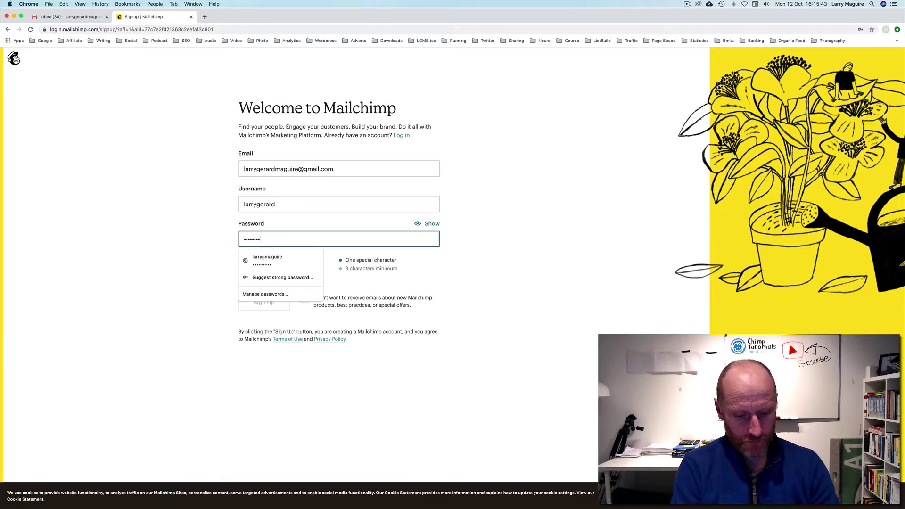
{"action": "type", "text": "••"}
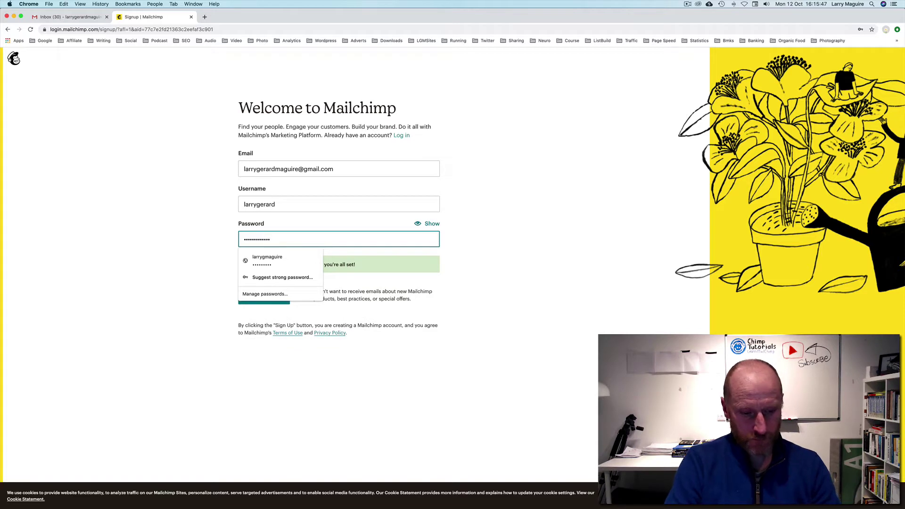
{"action": "left_click", "coordinate": [530, 259]}
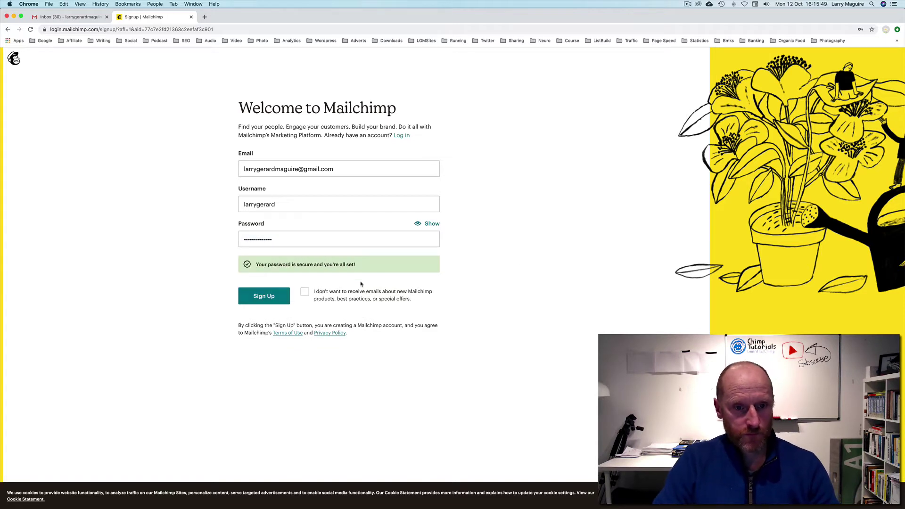
{"action": "left_click", "coordinate": [267, 300]}
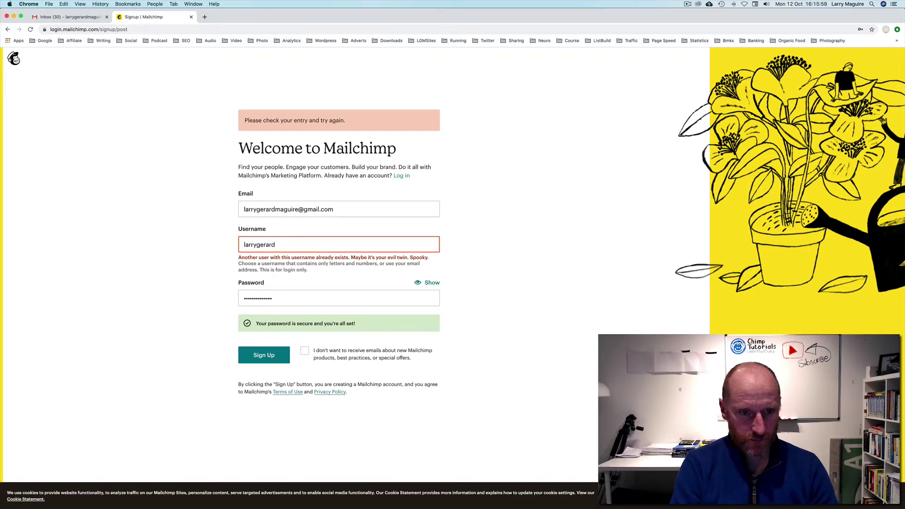
{"action": "type", "text": "m"}
Resubmit the sign-up form with the corrected username so the activation email is sent
{"action": "left_click", "coordinate": [264, 356]}
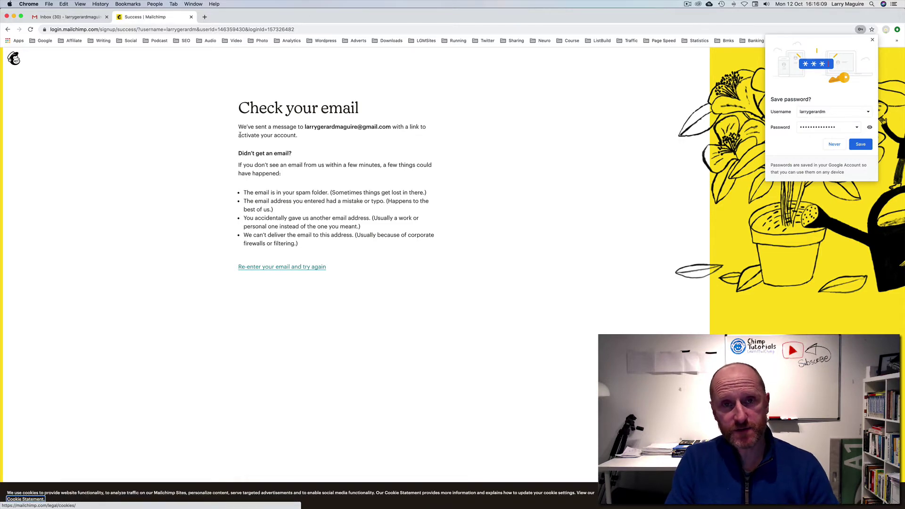
From Gmail's Updates category, follow the 'Activate your Mailchimp account' email link
{"action": "left_click", "coordinate": [79, 17]}
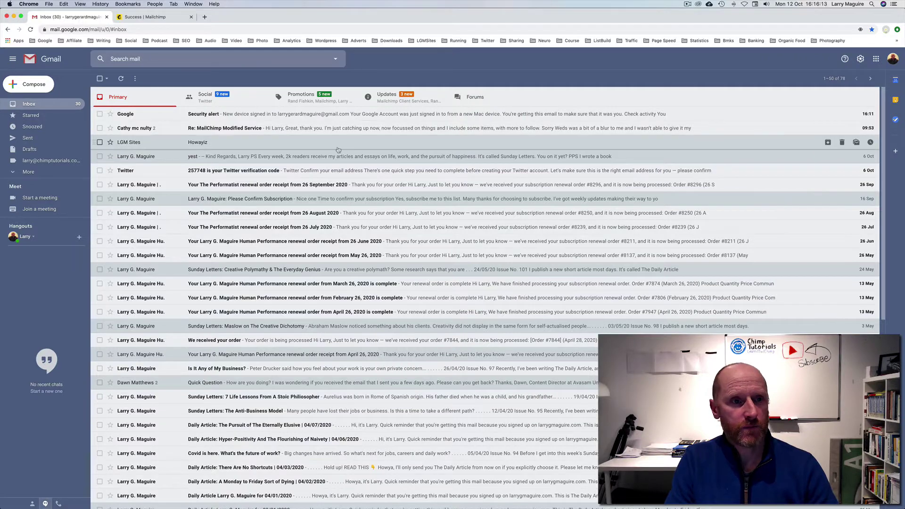
{"action": "left_click", "coordinate": [409, 103]}
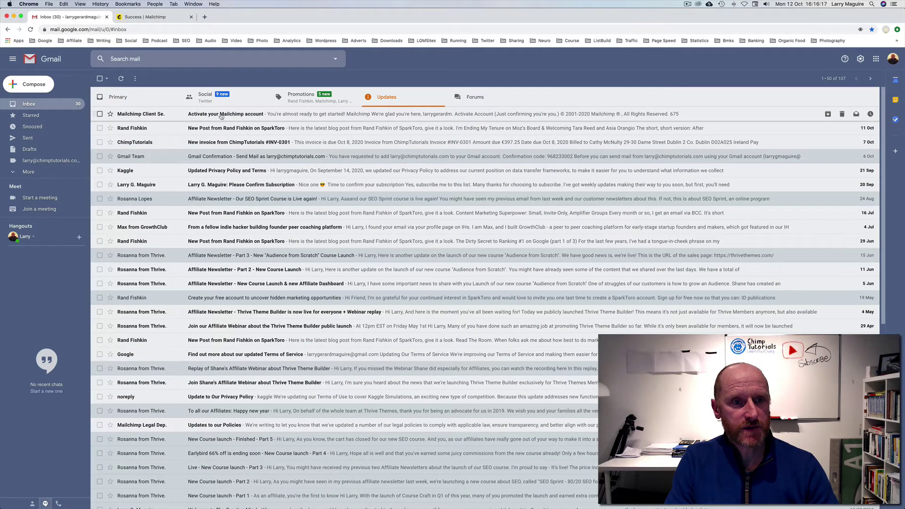
{"action": "left_click", "coordinate": [237, 115]}
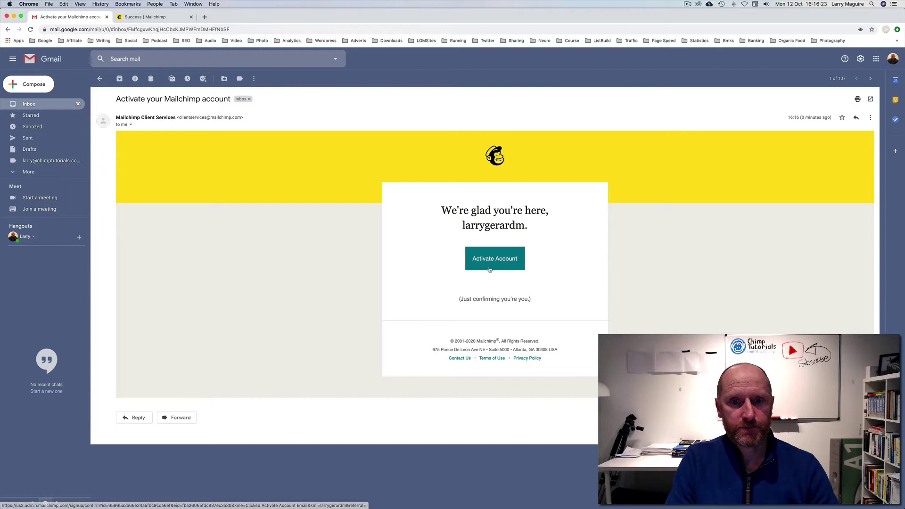
{"action": "left_click", "coordinate": [491, 262]}
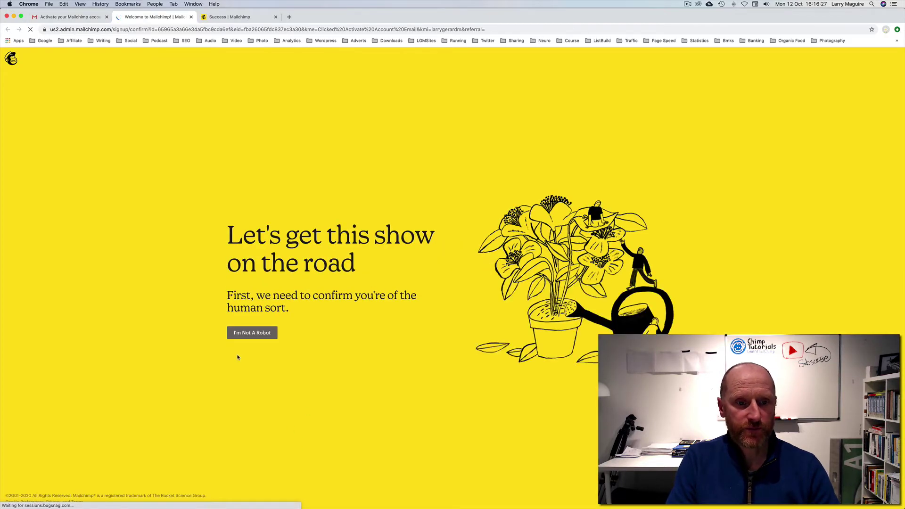
Confirm 'I'm Not A Robot' and complete sign-up on the Free plan
{"action": "left_click", "coordinate": [250, 335]}
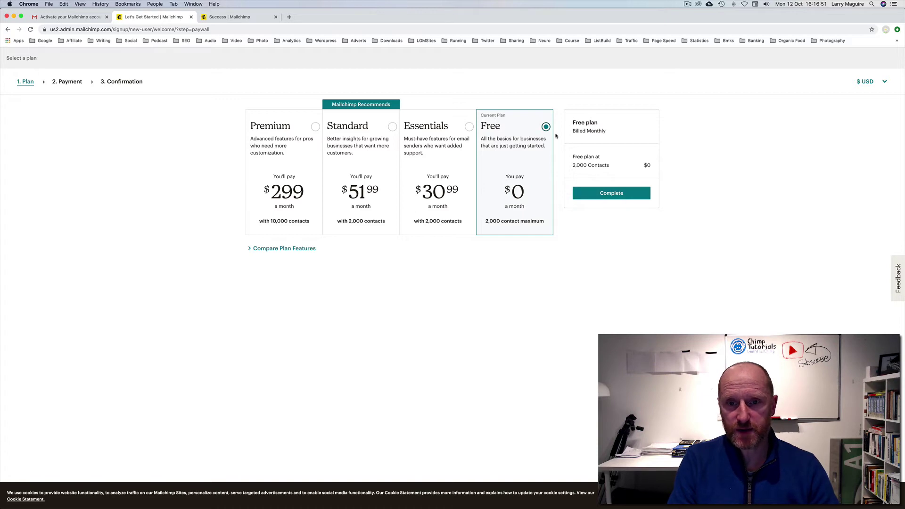
{"action": "left_click", "coordinate": [610, 196]}
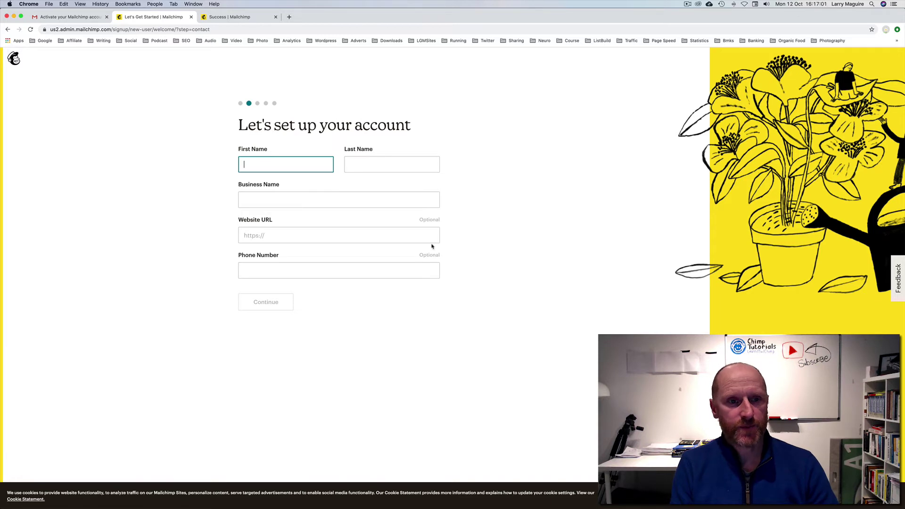
{"action": "type", "text": "L"}
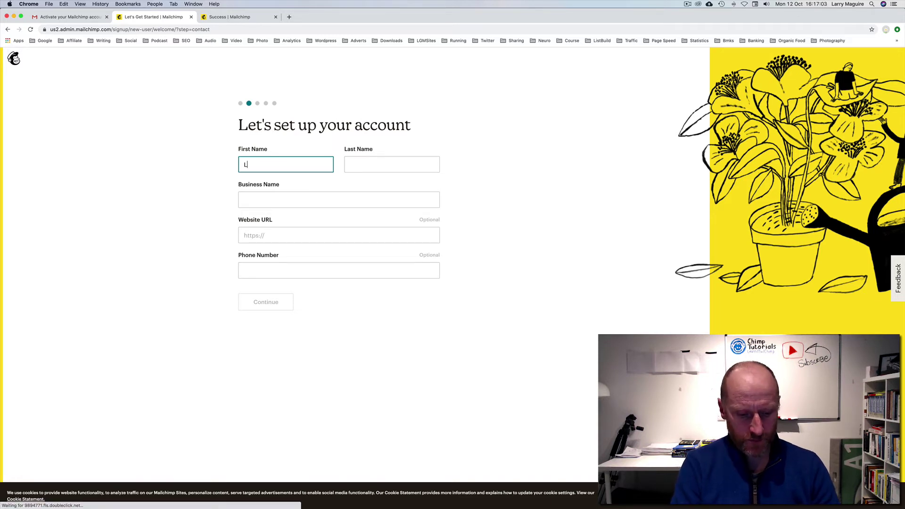
{"action": "type", "text": "arry"}
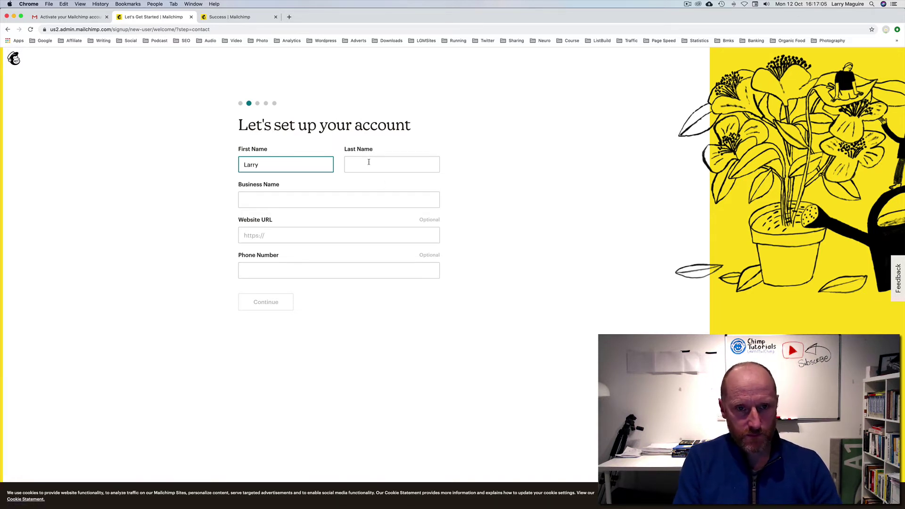
Enter name, business name, website URL and phone number, declining special-offer calls
{"action": "left_click", "coordinate": [368, 162]}
{"action": "type", "text": "Ma"}
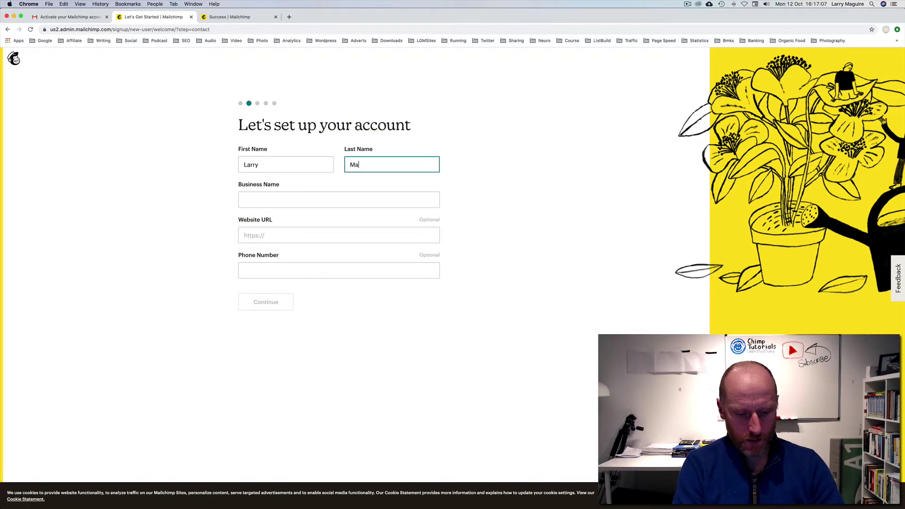
{"action": "type", "text": "guire"}
{"action": "left_click", "coordinate": [287, 198]}
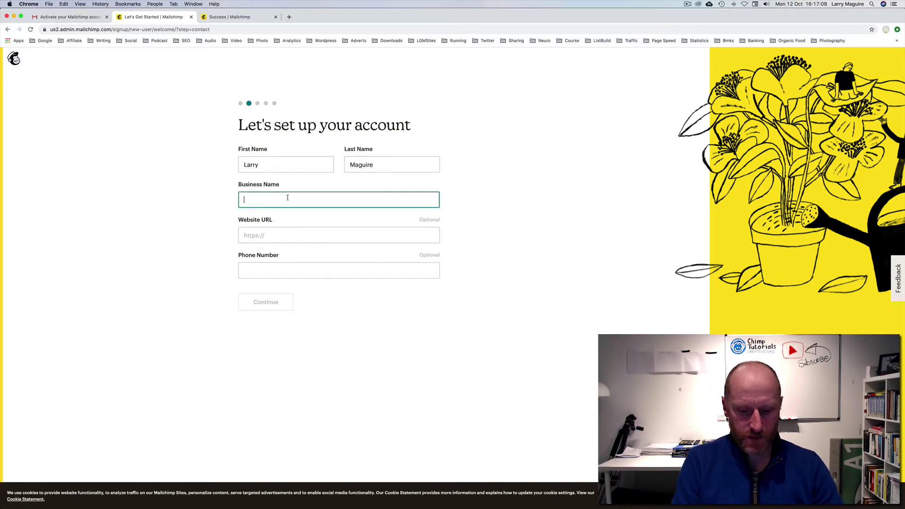
{"action": "type", "text": "Larry"}
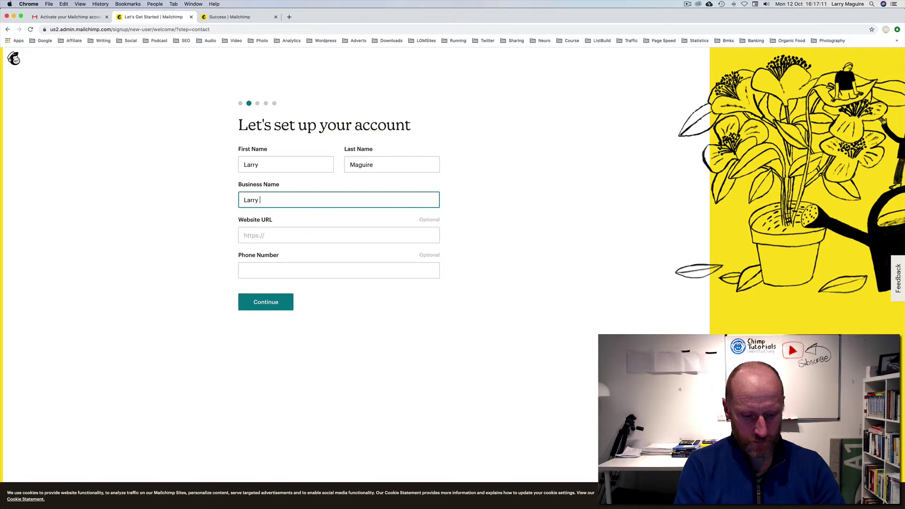
{"action": "type", "text": "Gerard"}
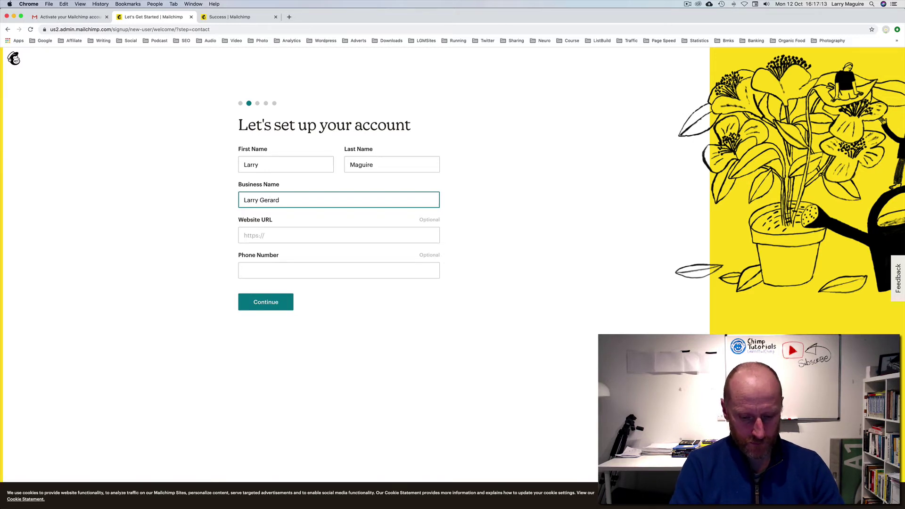
{"action": "type", "text": " Maguire"}
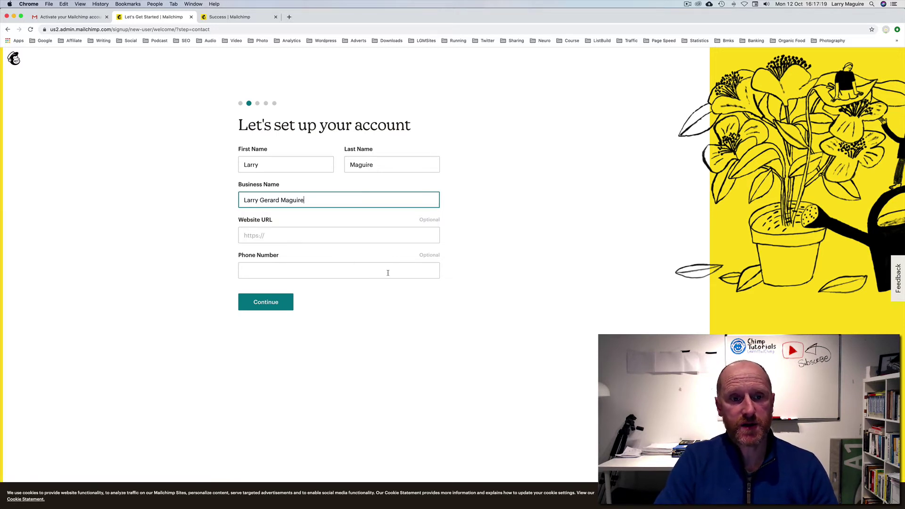
{"action": "left_click", "coordinate": [299, 236]}
{"action": "type", "text": "h"}
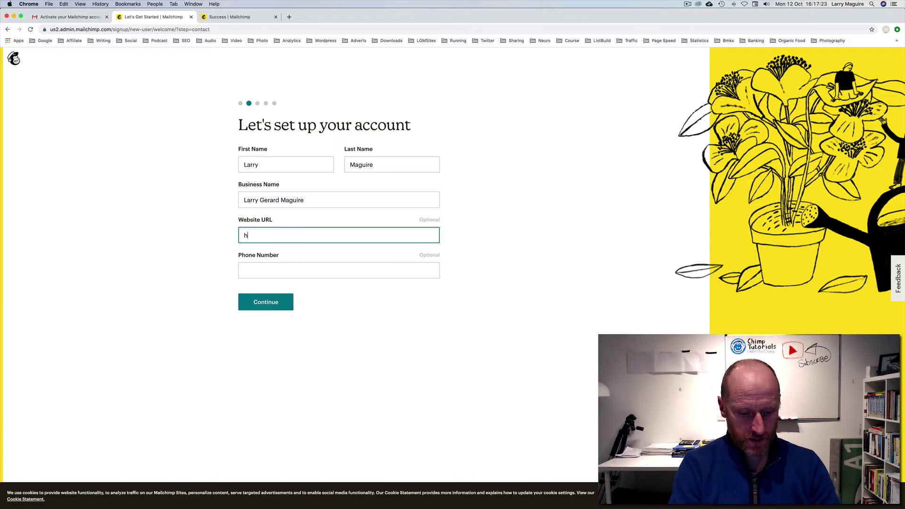
{"action": "type", "text": "ttpos://"}
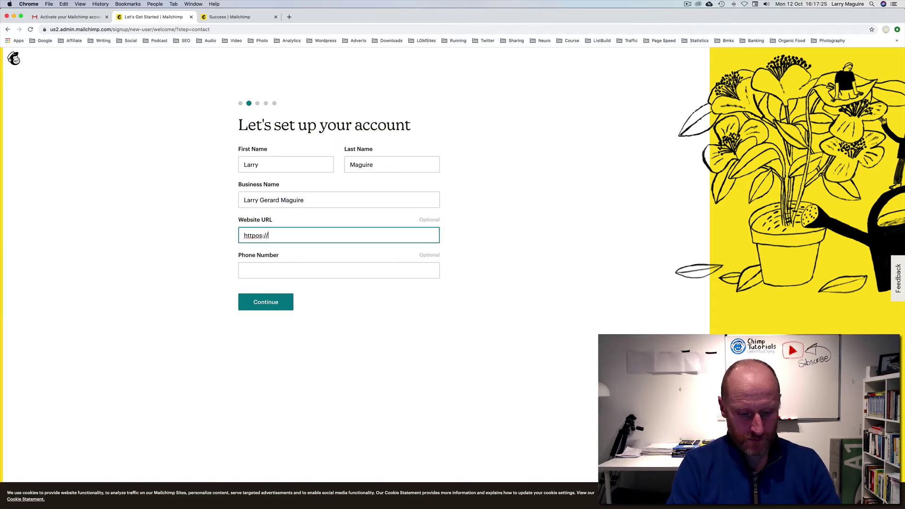
{"action": "type", "text": "larryg"}
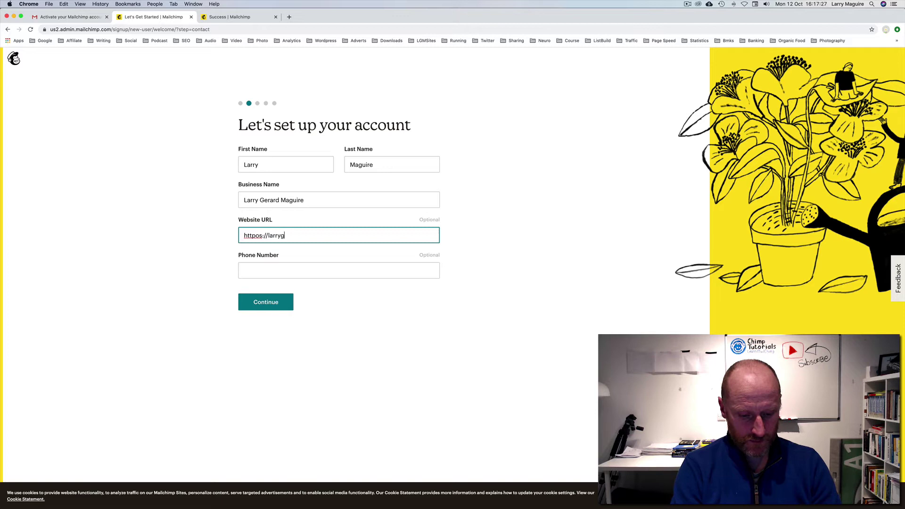
{"action": "type", "text": "maguire"}
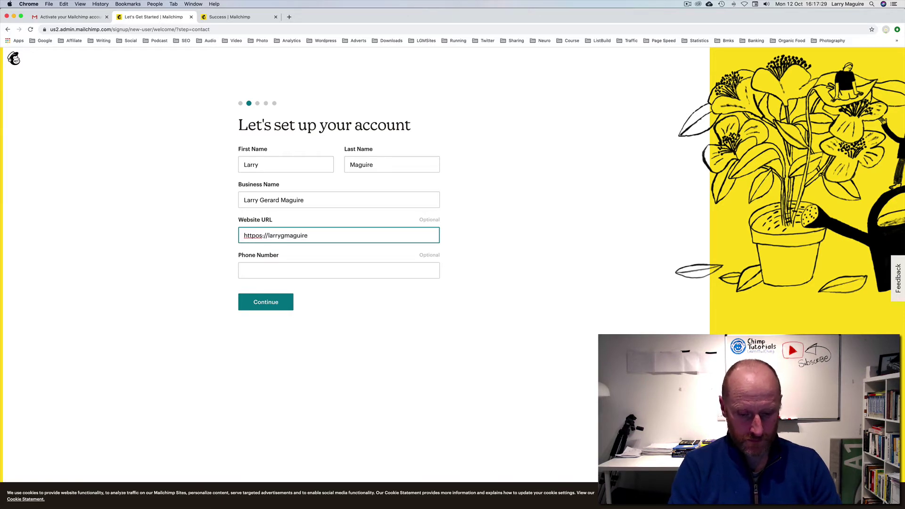
{"action": "type", "text": ".com"}
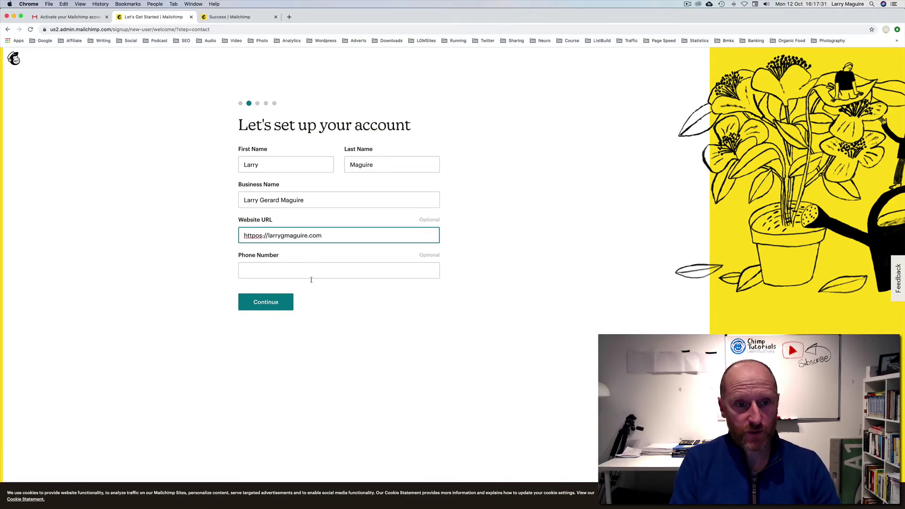
{"action": "key", "text": "BackSpace"}
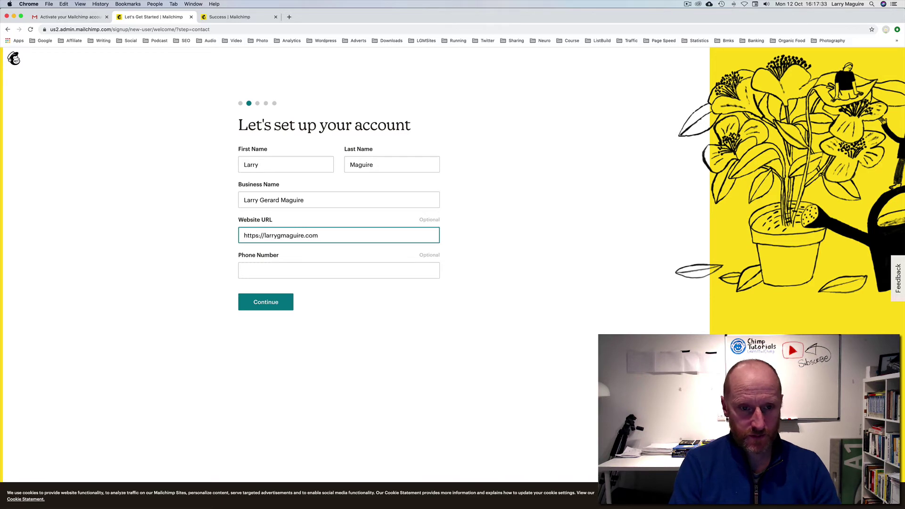
{"action": "left_click", "coordinate": [273, 273]}
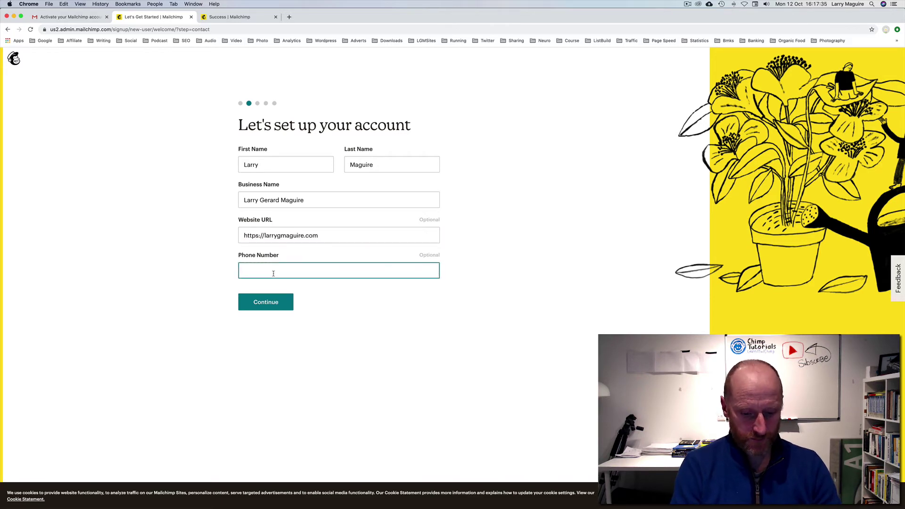
{"action": "type", "text": "0123"}
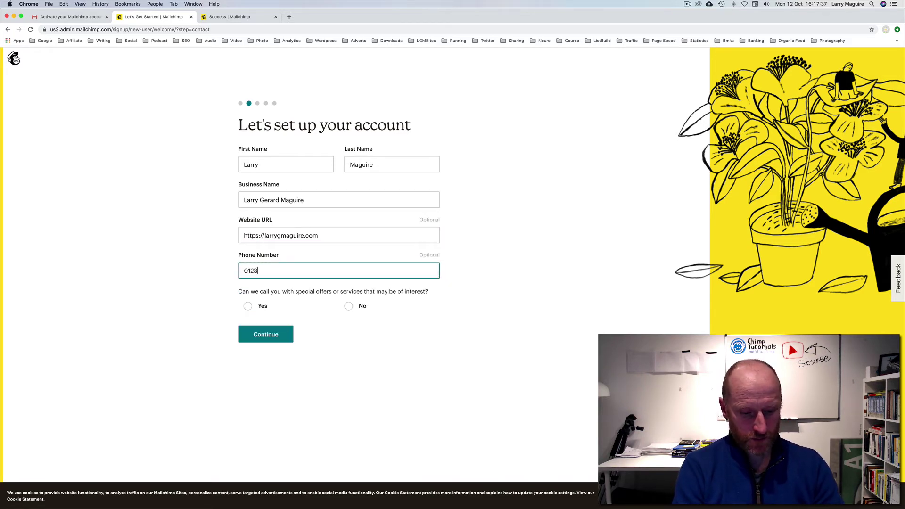
{"action": "type", "text": "45678"}
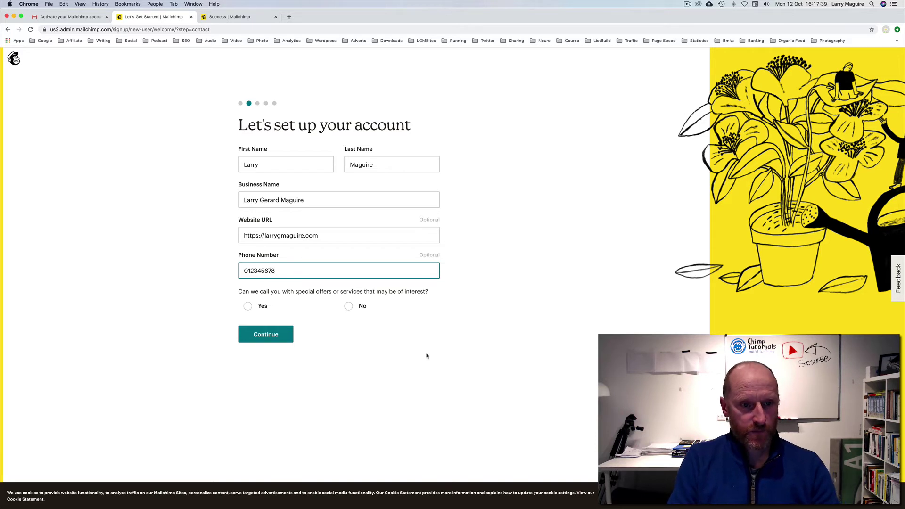
{"action": "left_click", "coordinate": [350, 307]}
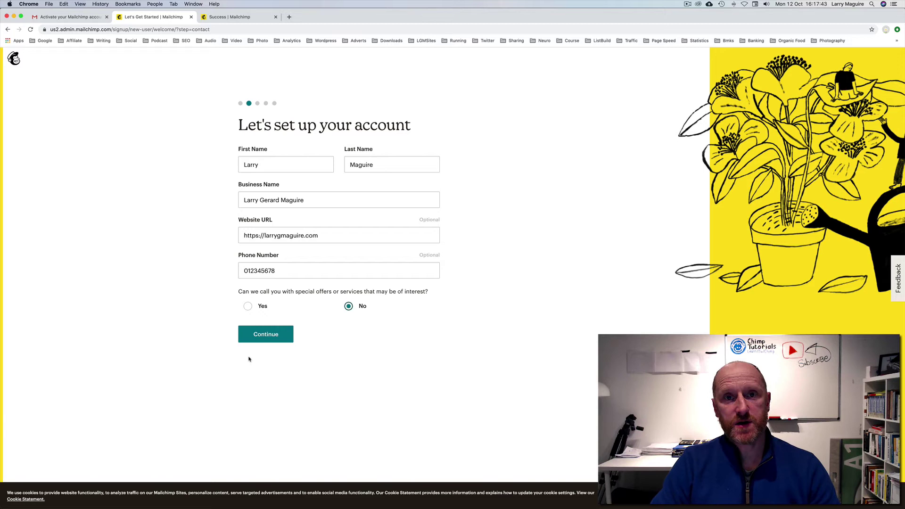
{"action": "left_click", "coordinate": [269, 337]}
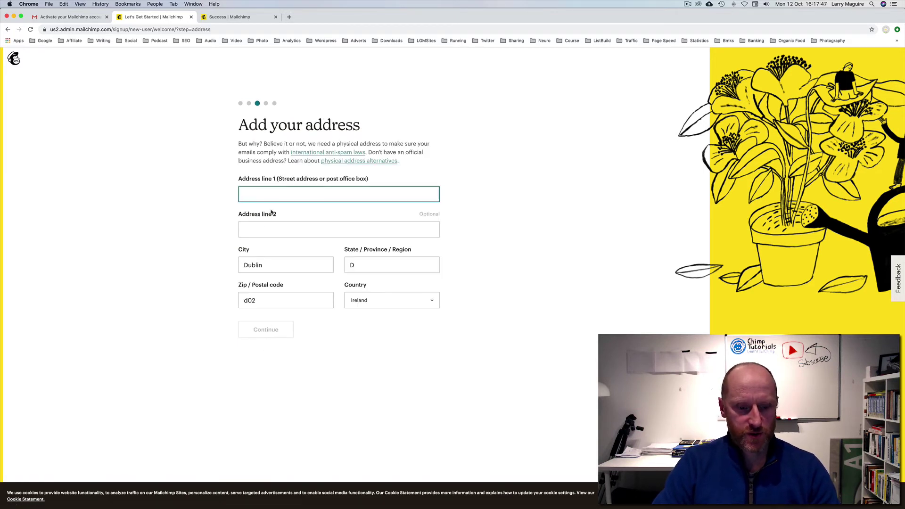
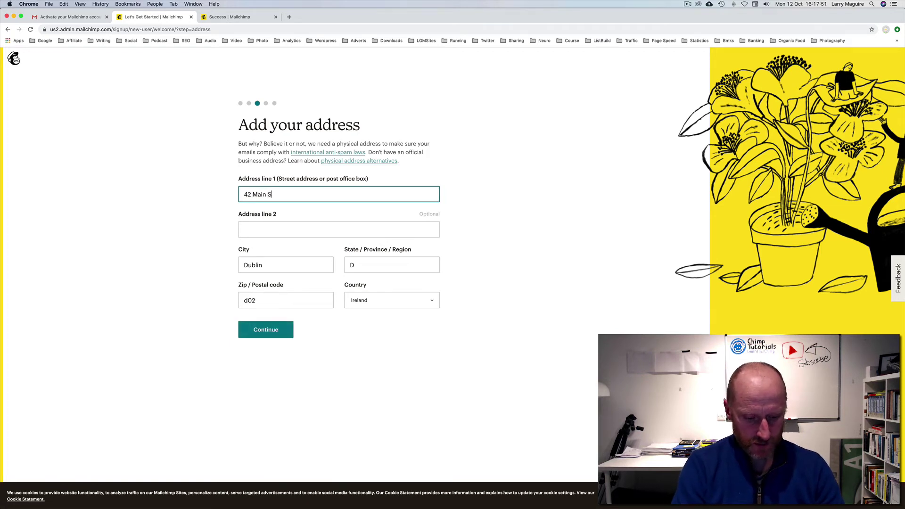
{"action": "left_click", "coordinate": [288, 233]}
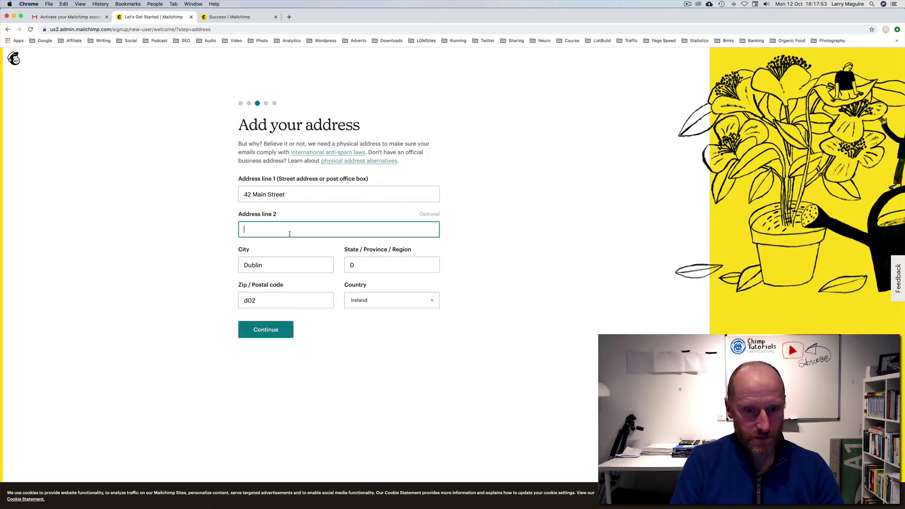
{"action": "type", "text": "Nava"}
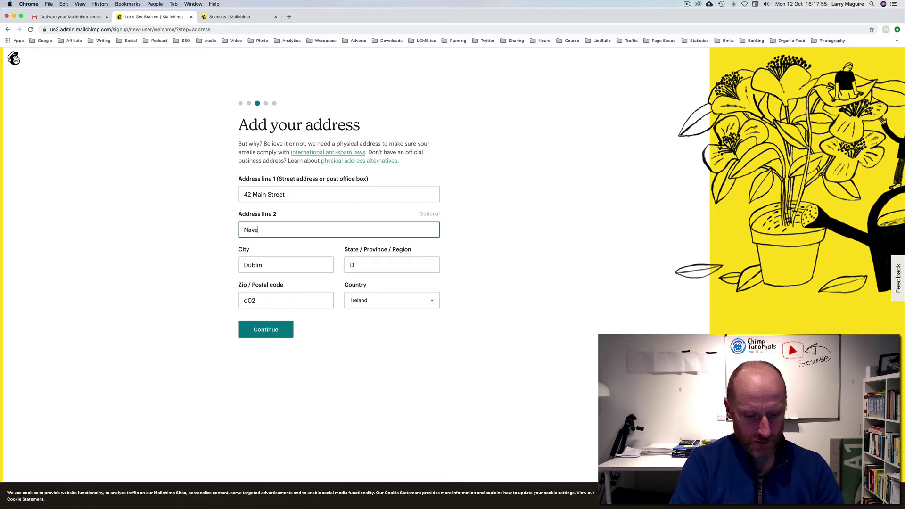
{"action": "type", "text": "n"}
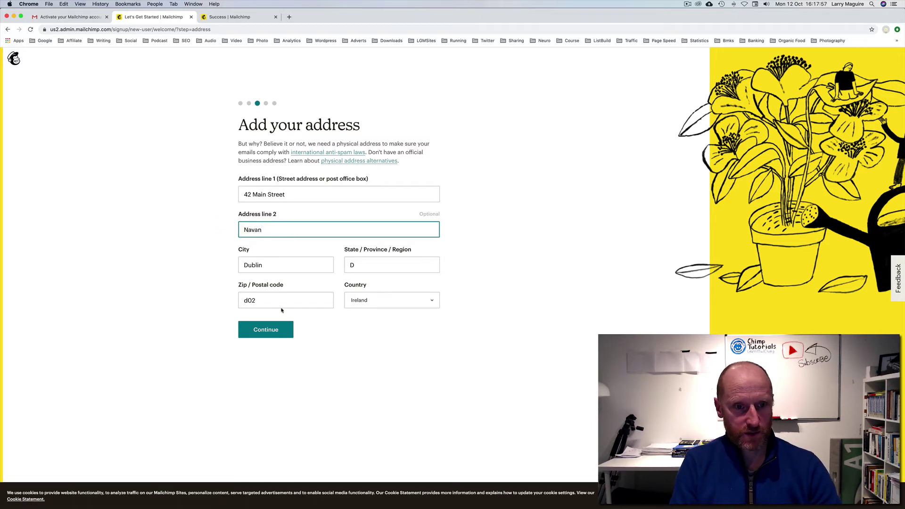
{"action": "double_click", "coordinate": [281, 306]}
{"action": "type", "text": "D"}
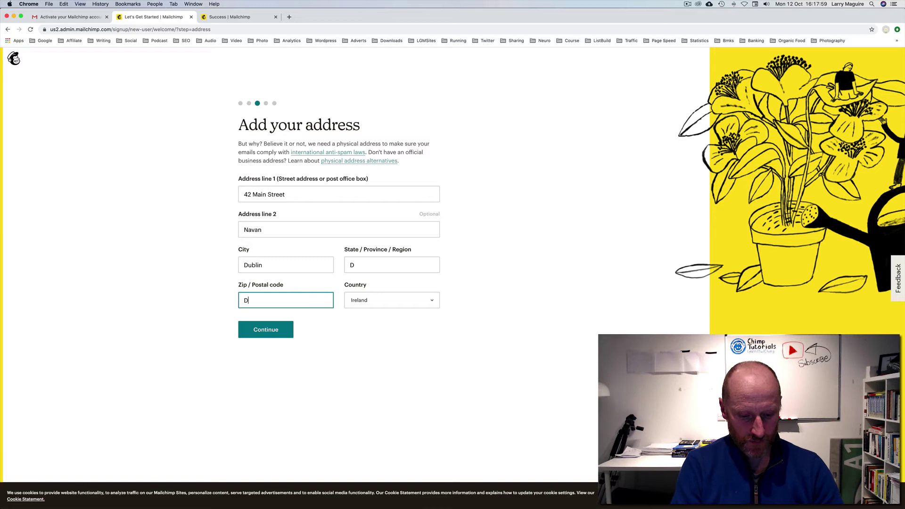
{"action": "type", "text": "07"}
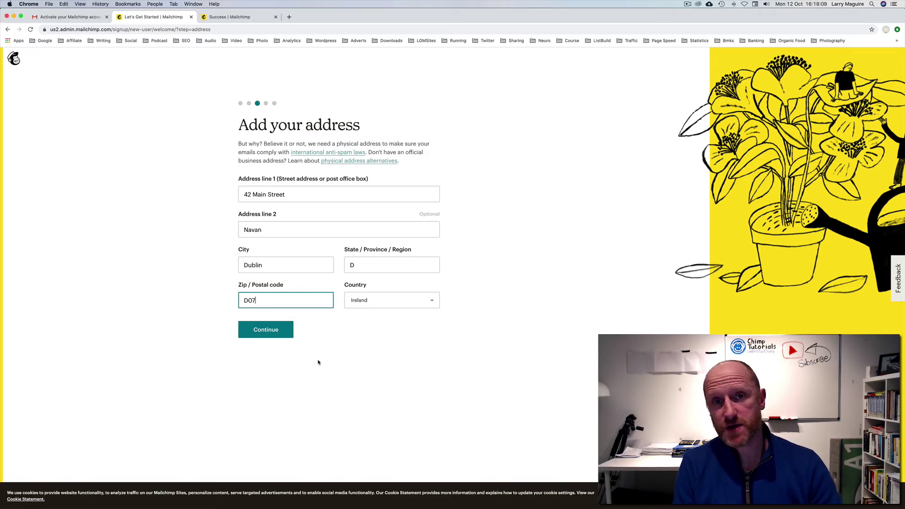
{"action": "left_click", "coordinate": [266, 330]}
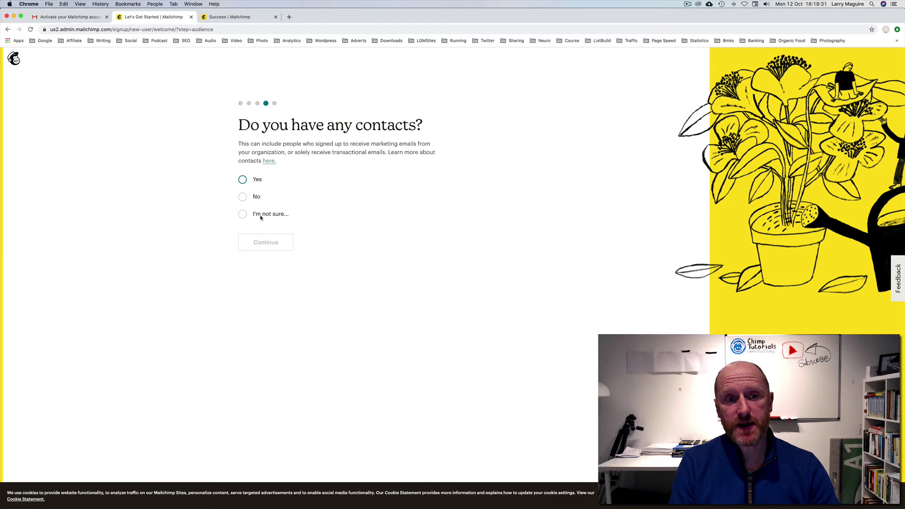
Answer no existing contacts and mark the offering as Technology or Software
{"action": "left_click", "coordinate": [243, 197]}
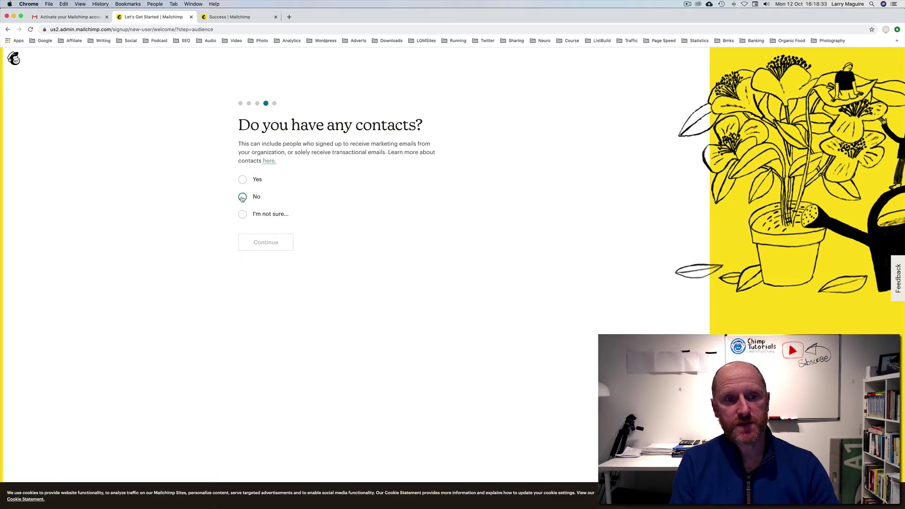
{"action": "left_click", "coordinate": [267, 254]}
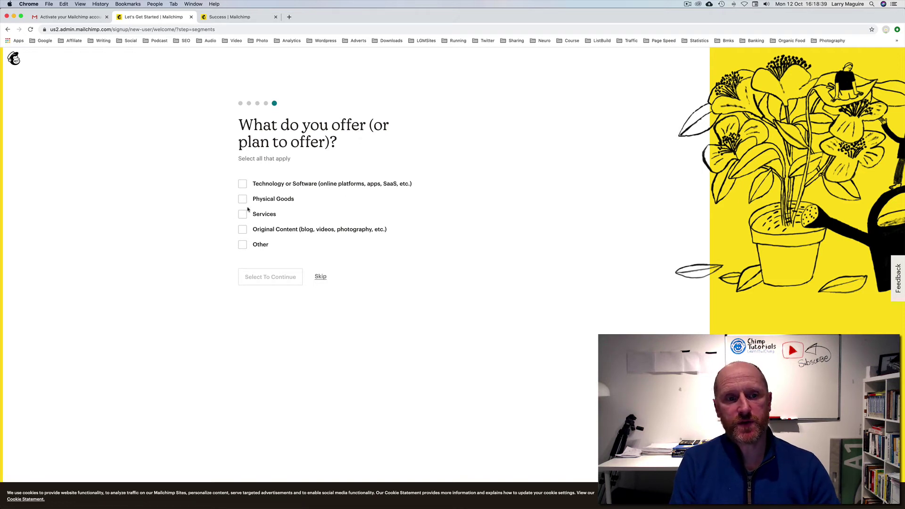
{"action": "left_click", "coordinate": [242, 183]}
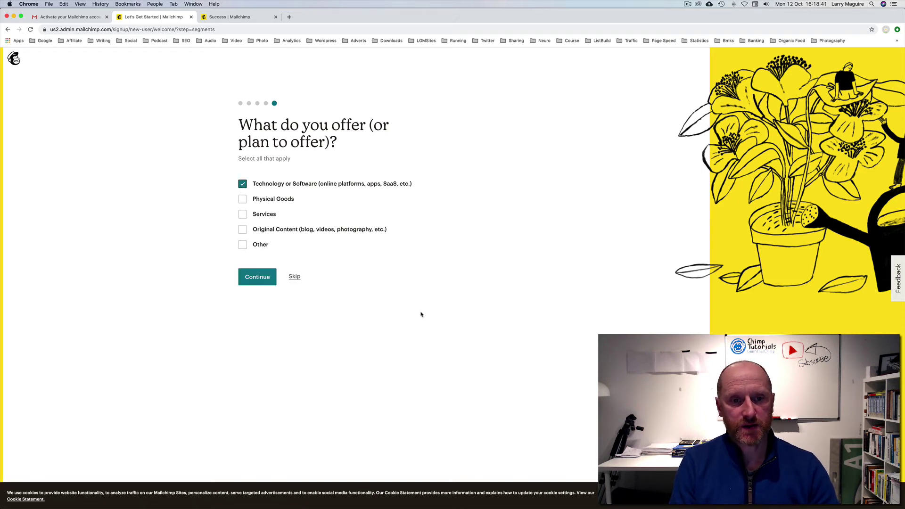
{"action": "left_click", "coordinate": [257, 283]}
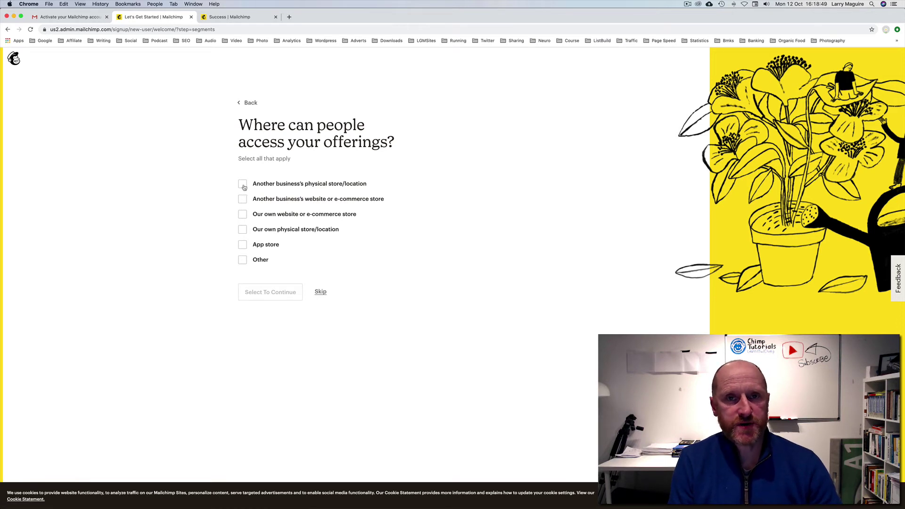
Choose 'Our own website or e-commerce store' as the only access point and continue
{"action": "left_click", "coordinate": [243, 216]}
{"action": "left_click", "coordinate": [242, 184]}
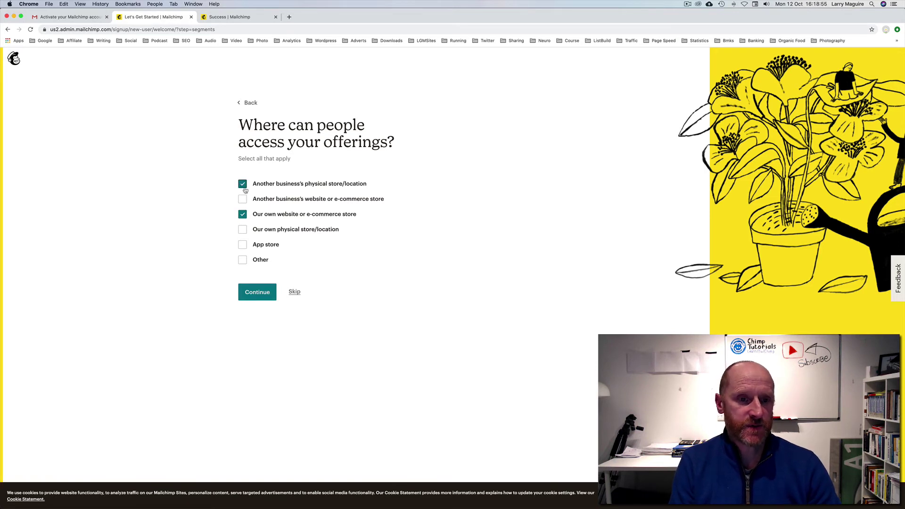
{"action": "left_click", "coordinate": [242, 185]}
{"action": "left_click", "coordinate": [260, 295]}
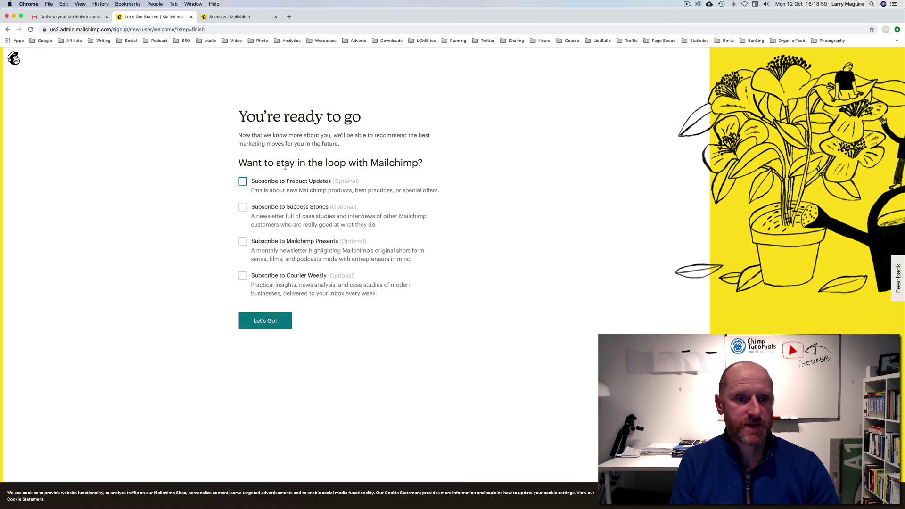
Subscribe to Product Updates and finish onboarding with Let's Go! to reach the dashboard
{"action": "left_click", "coordinate": [242, 181]}
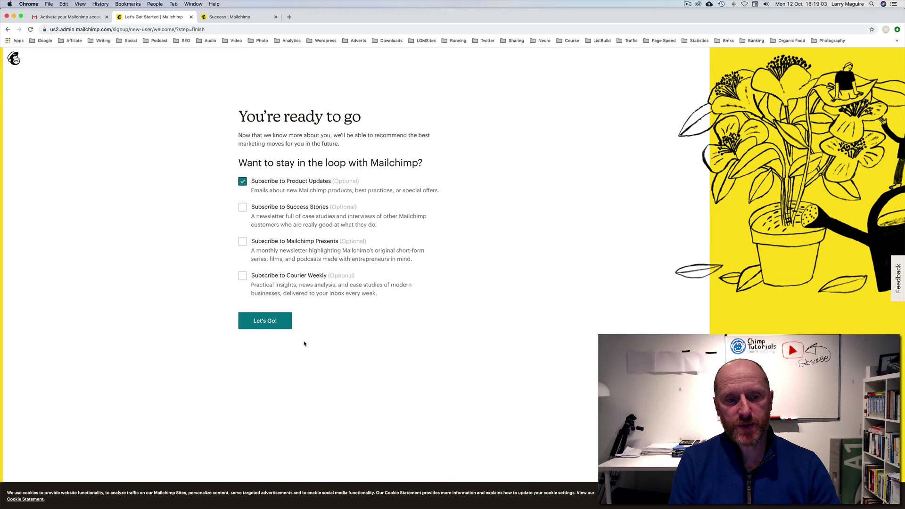
{"action": "left_click", "coordinate": [267, 322]}
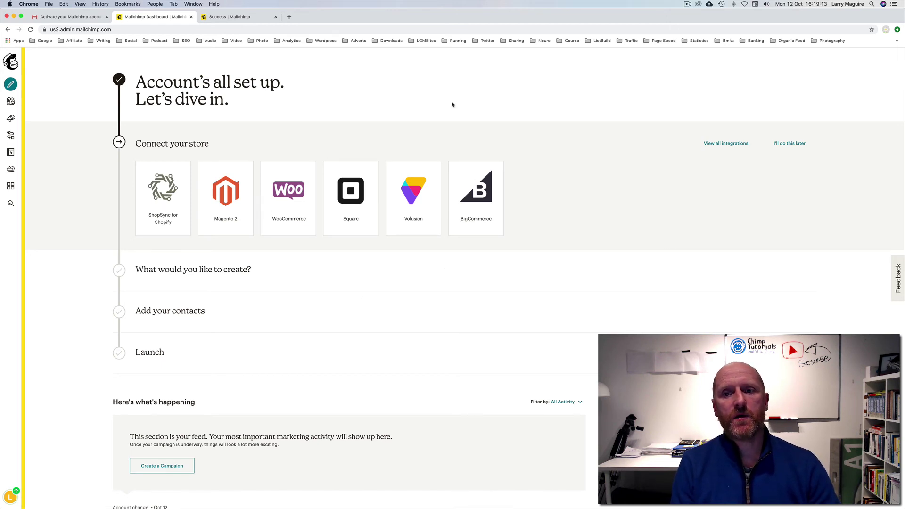
{"action": "left_click", "coordinate": [440, 212]}
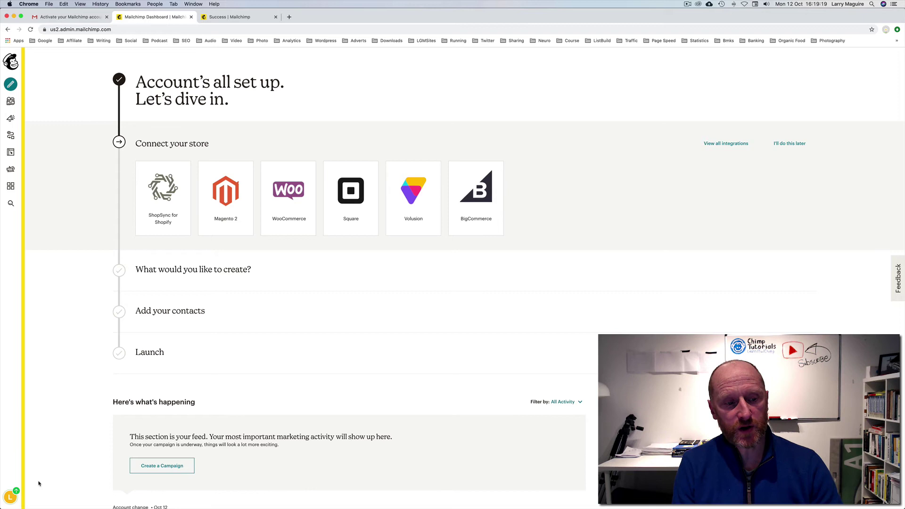
Review the Profile page, then show the Account overview with Free plan usage
{"action": "left_click", "coordinate": [10, 497]}
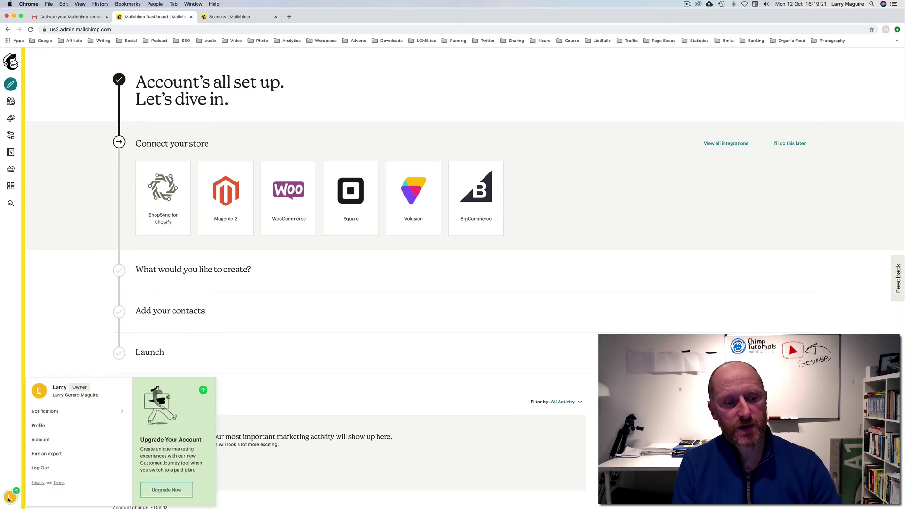
{"action": "left_click", "coordinate": [36, 425]}
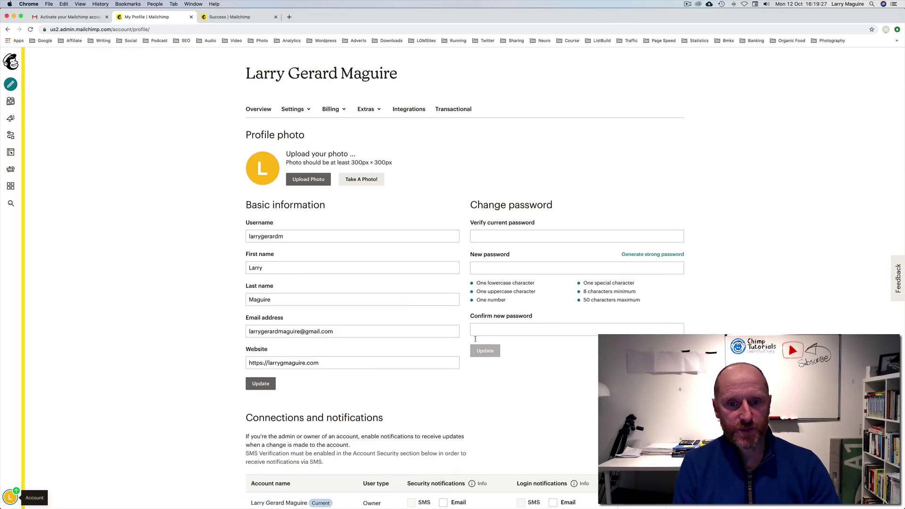
{"action": "scroll", "coordinate": [384, 380], "scroll_direction": "down", "scroll_amount": 2}
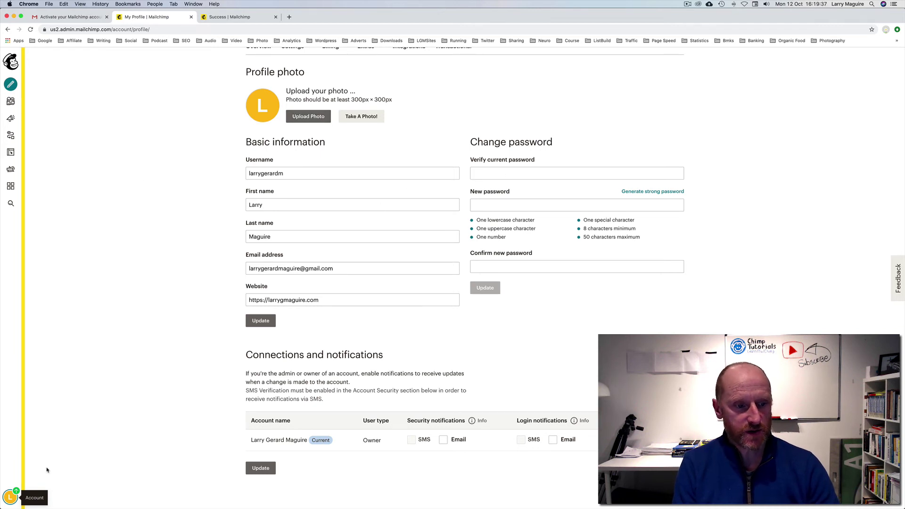
{"action": "left_click", "coordinate": [10, 498]}
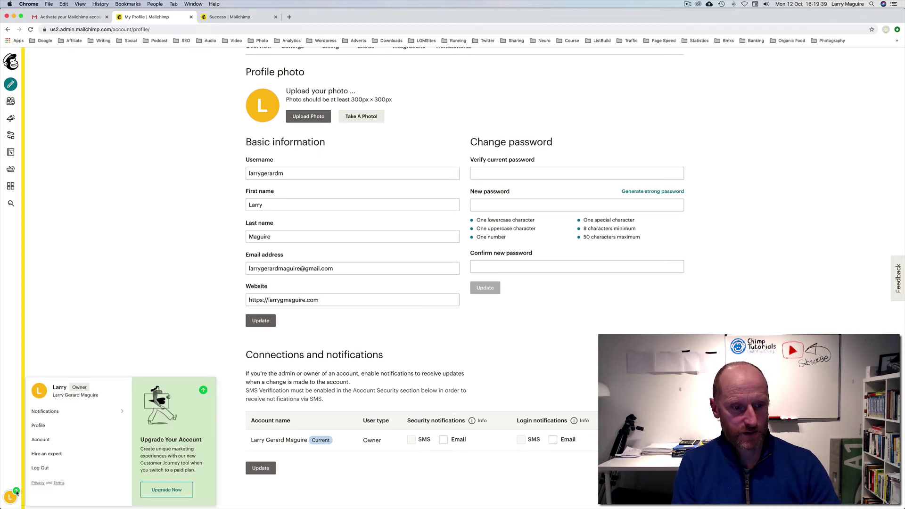
{"action": "left_click", "coordinate": [40, 440]}
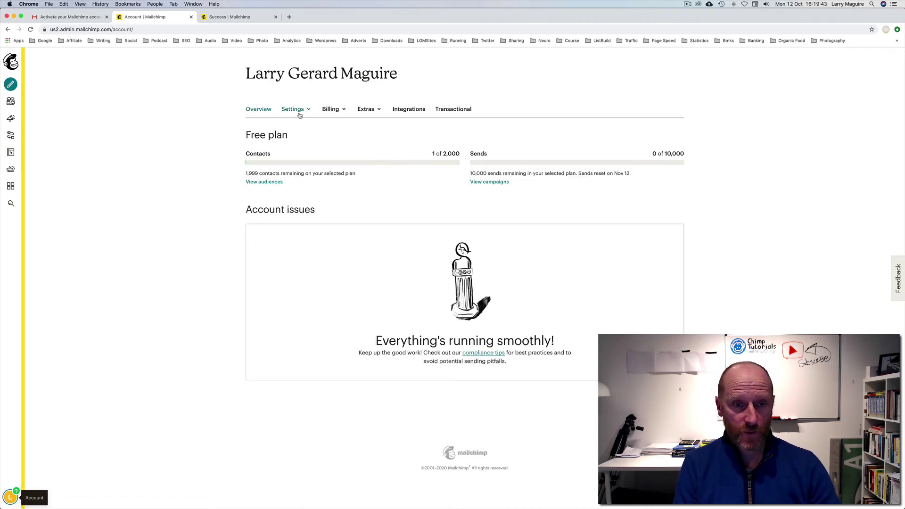
Review the Billing and Extras menus, then view the Integrations page of site connections
{"action": "left_click", "coordinate": [342, 109]}
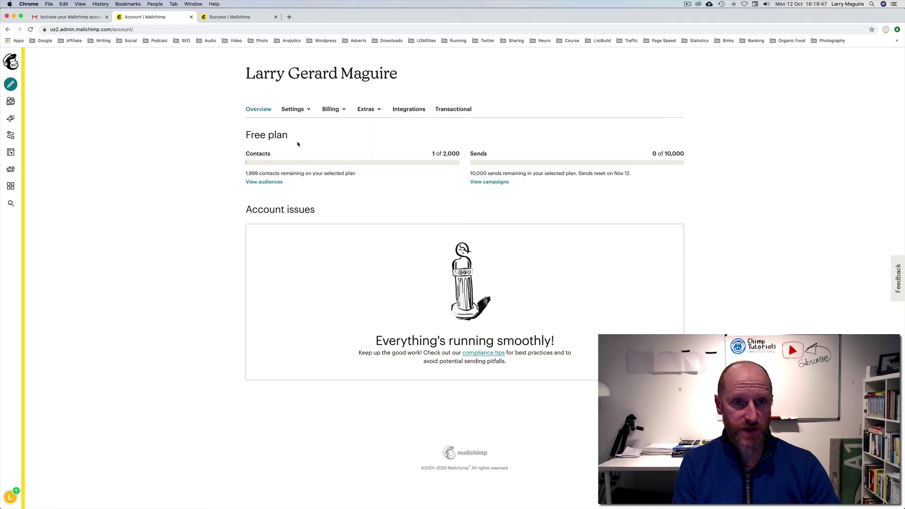
{"action": "left_click", "coordinate": [371, 111]}
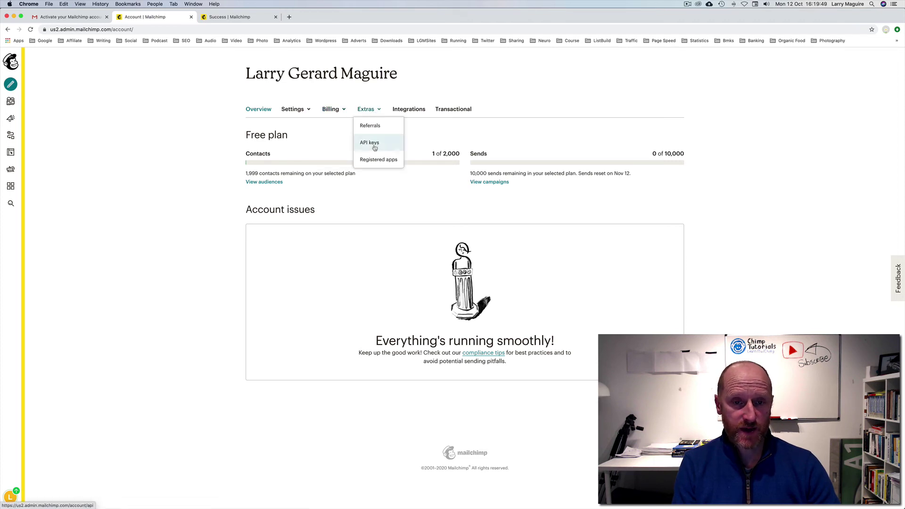
{"action": "left_click", "coordinate": [410, 110]}
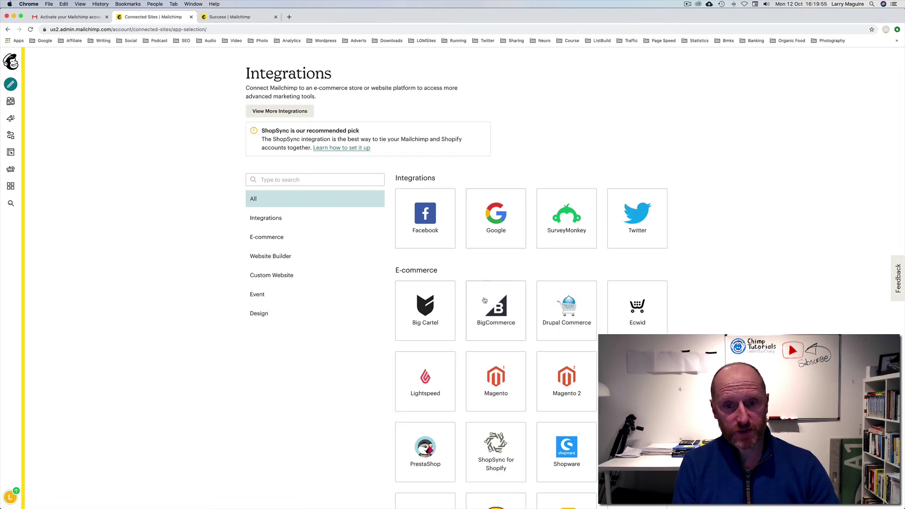
{"action": "scroll", "coordinate": [526, 337], "scroll_direction": "down", "scroll_amount": 1}
{"action": "scroll", "coordinate": [526, 337], "scroll_direction": "down", "scroll_amount": 2}
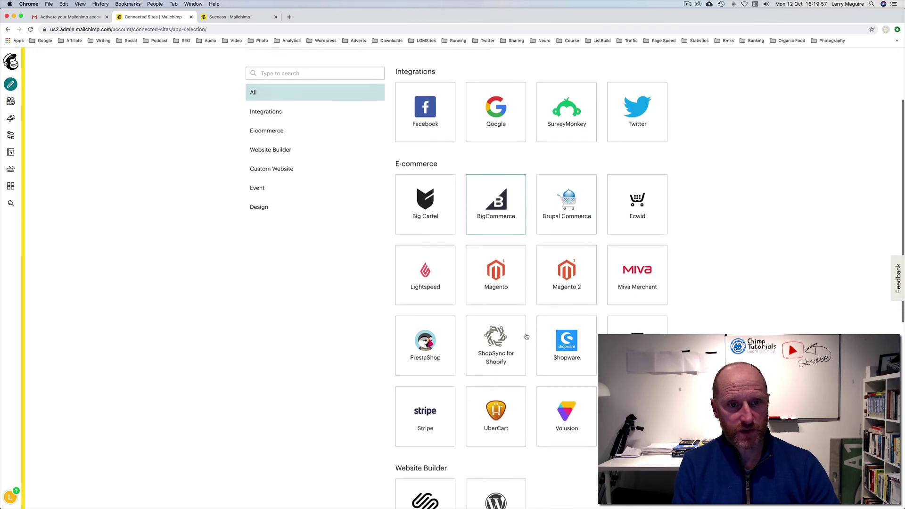
{"action": "scroll", "coordinate": [525, 337], "scroll_direction": "up", "scroll_amount": 4}
{"action": "scroll", "coordinate": [526, 337], "scroll_direction": "down", "scroll_amount": 2}
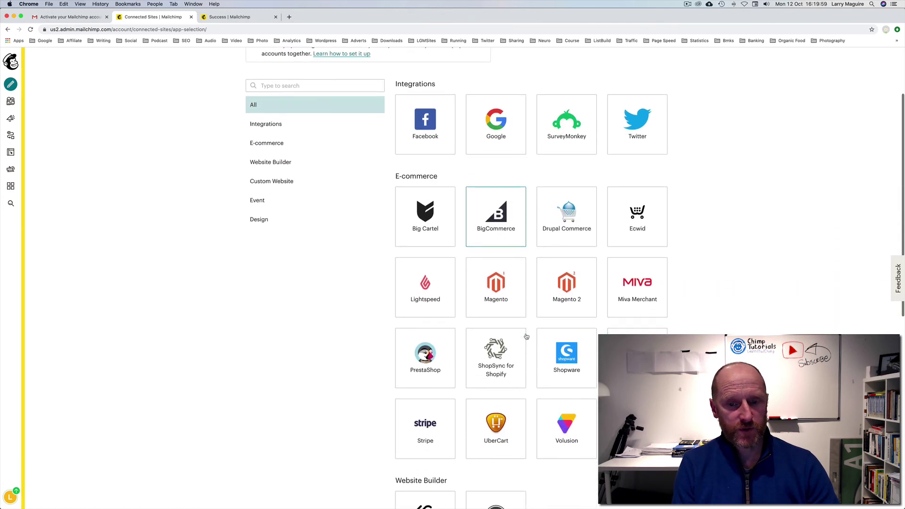
{"action": "scroll", "coordinate": [526, 337], "scroll_direction": "down", "scroll_amount": 1}
{"action": "scroll", "coordinate": [525, 336], "scroll_direction": "down", "scroll_amount": 1}
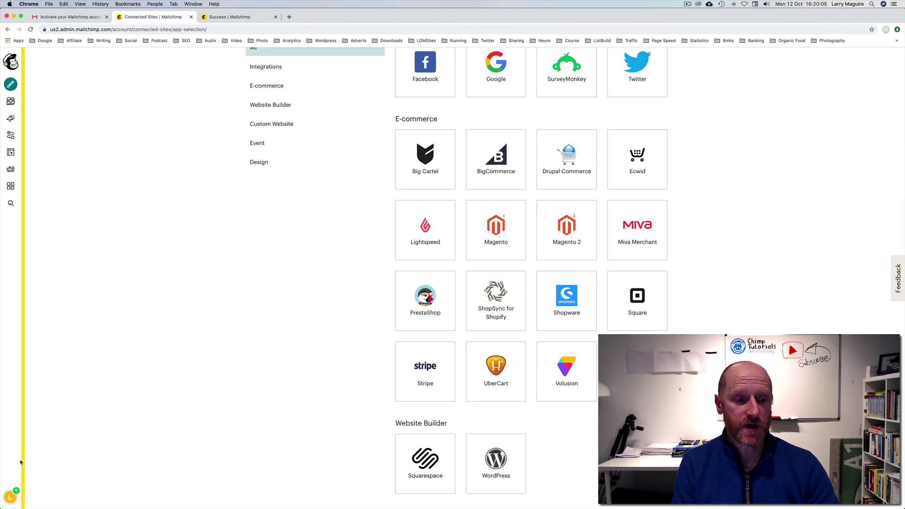
Check the avatar account menu and dismiss it
{"action": "left_click", "coordinate": [12, 497]}
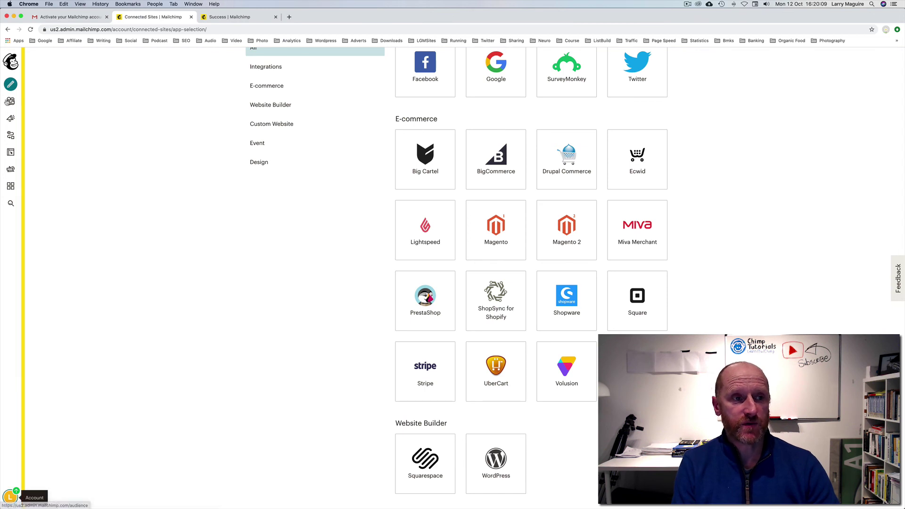
{"action": "key", "text": "Escape"}
Back on the dashboard, skip connecting a store and designing a campaign for later
{"action": "left_click", "coordinate": [10, 62]}
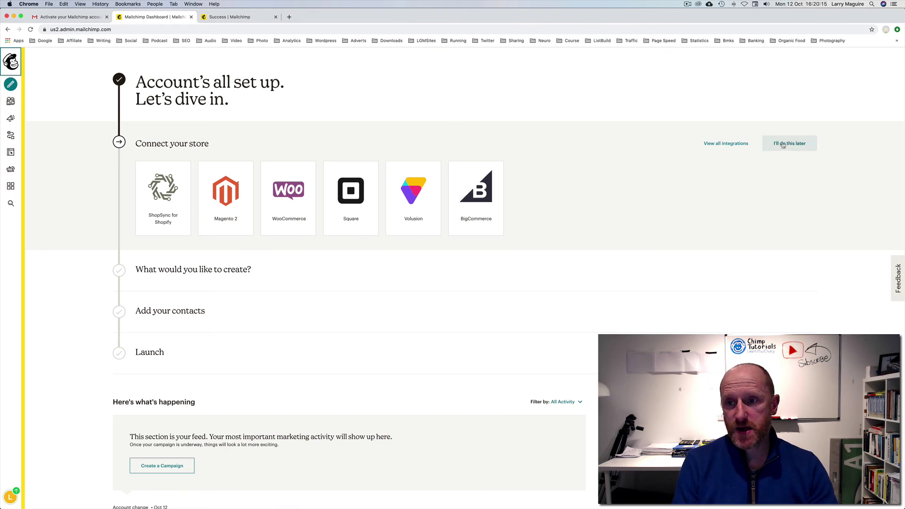
{"action": "left_click", "coordinate": [789, 143]}
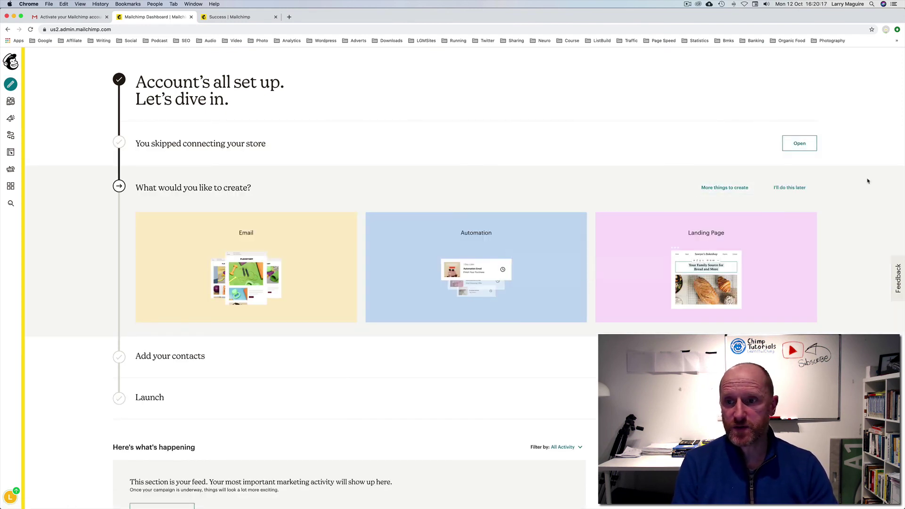
{"action": "left_click", "coordinate": [792, 188]}
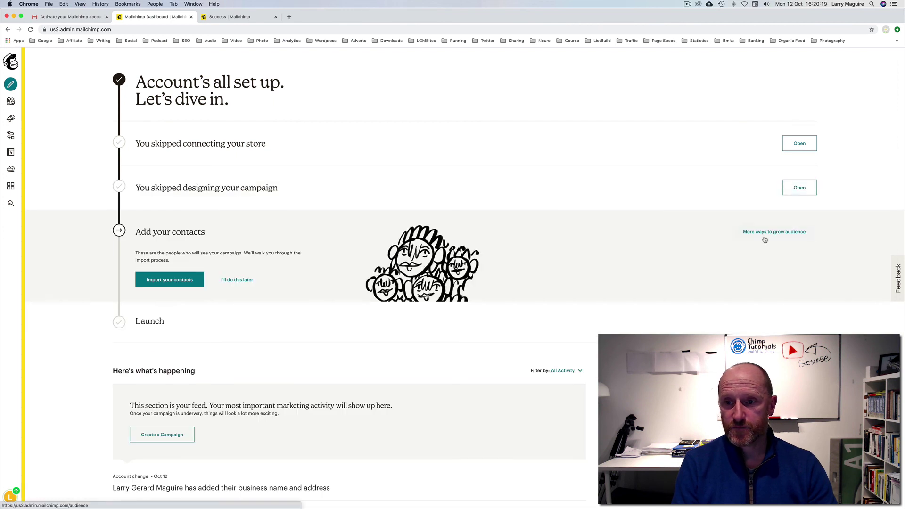
{"action": "right_click", "coordinate": [373, 374]}
{"action": "scroll", "coordinate": [445, 183], "scroll_direction": "down", "scroll_amount": 1}
{"action": "key", "text": "Escape"}
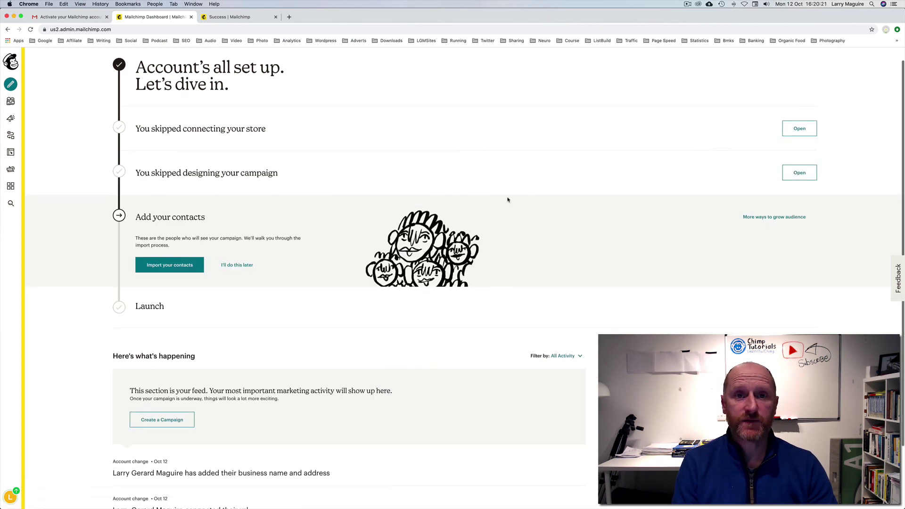